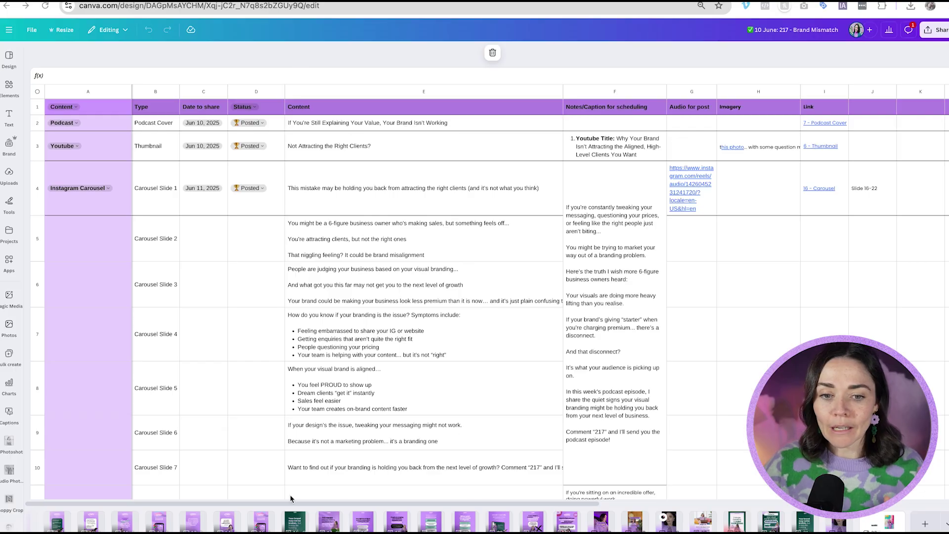
- Select the consecutive carousel pages through page 24 and delete them
right_click(368, 519)
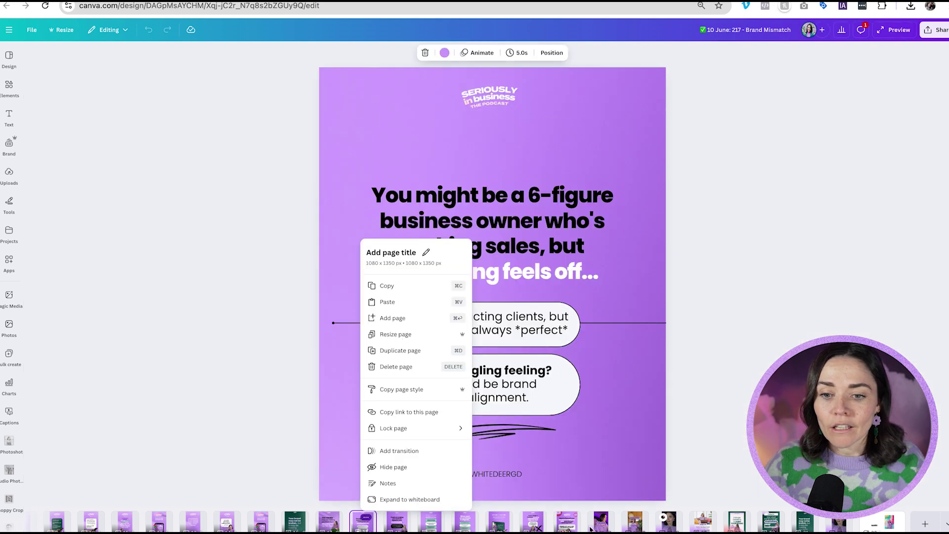
key("Escape")
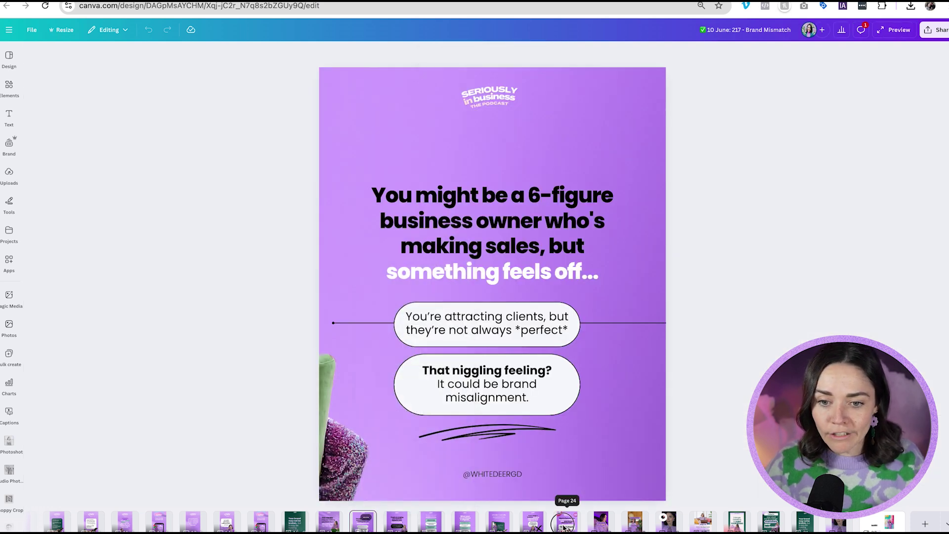
left_click(563, 527, "shift")
key("Delete")
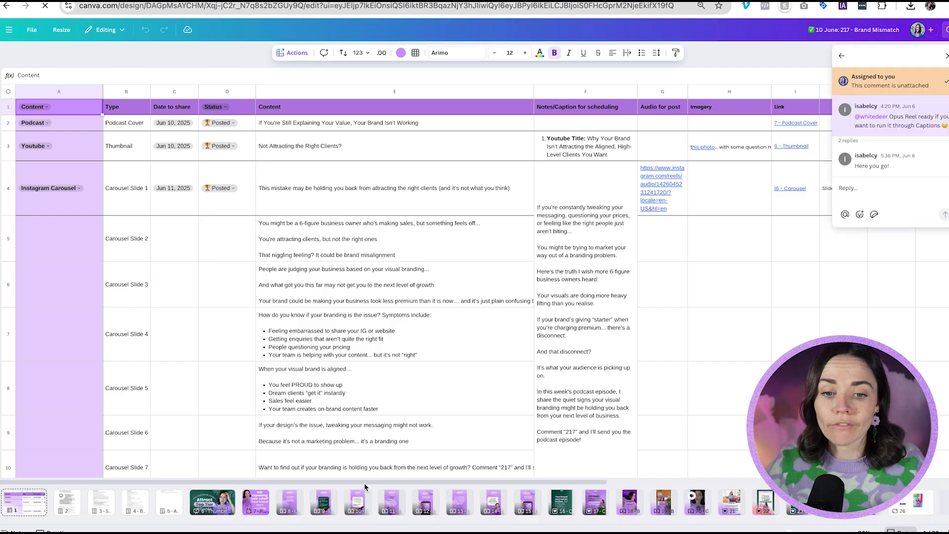
- On green page 16, delete the 'Your brand may not be broken' headline, then restore it with Undo
left_click(561, 504)
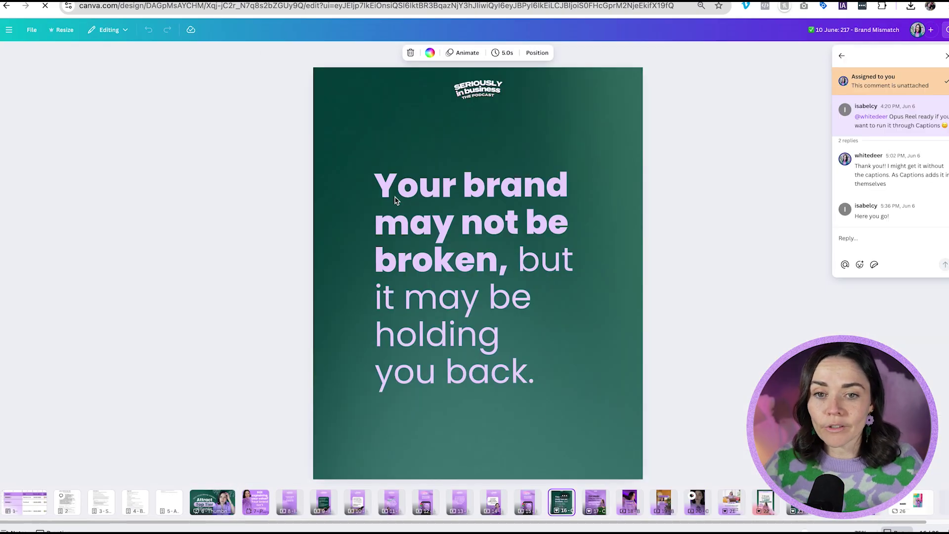
left_click(503, 275)
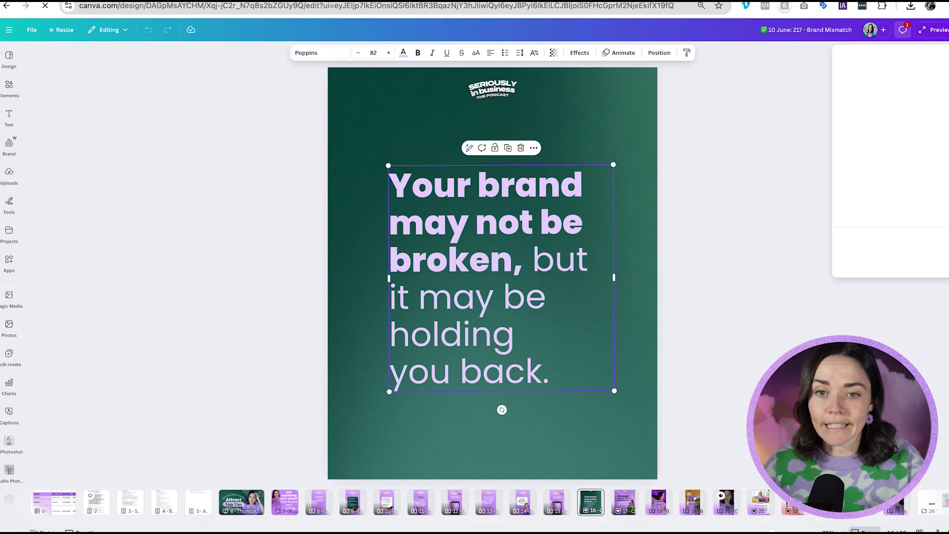
key("Delete")
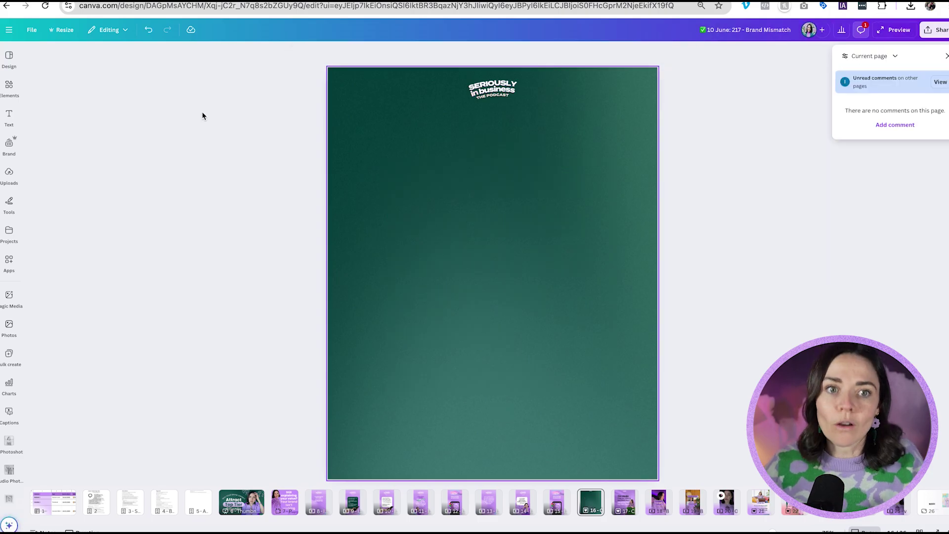
left_click(149, 30)
key("super+shift+z")
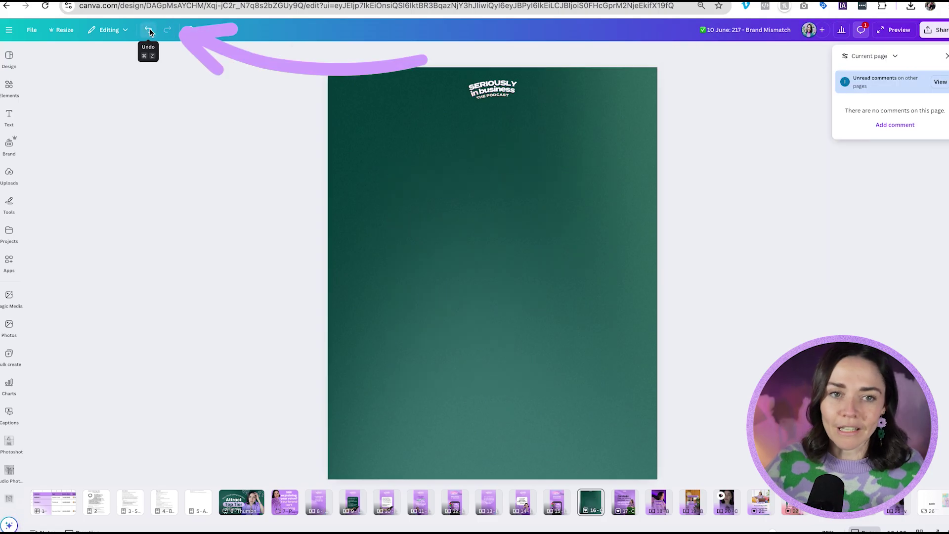
left_click(150, 30)
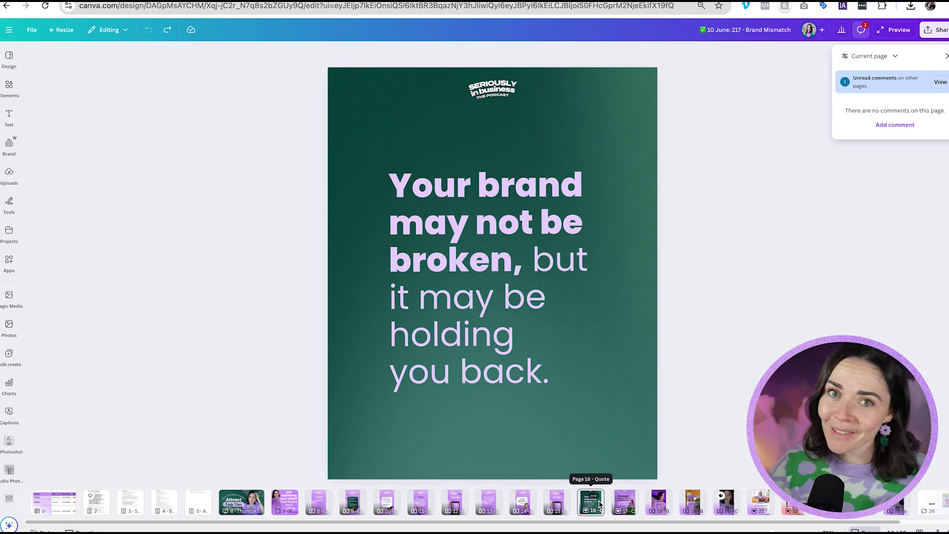
- Open Version history from the File menu and preview the 8:55 PM, Jun 2 version
left_click(32, 31)
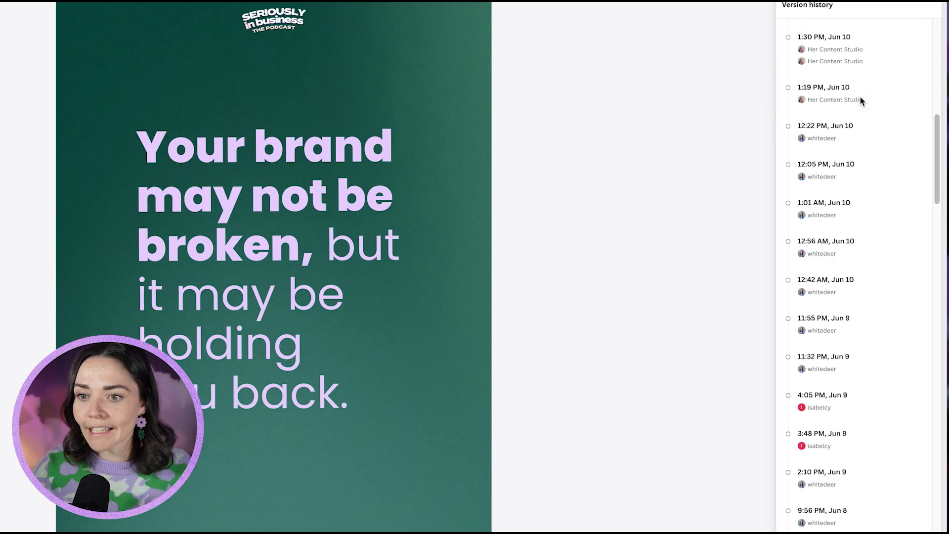
scroll(859, 104, "down", 20)
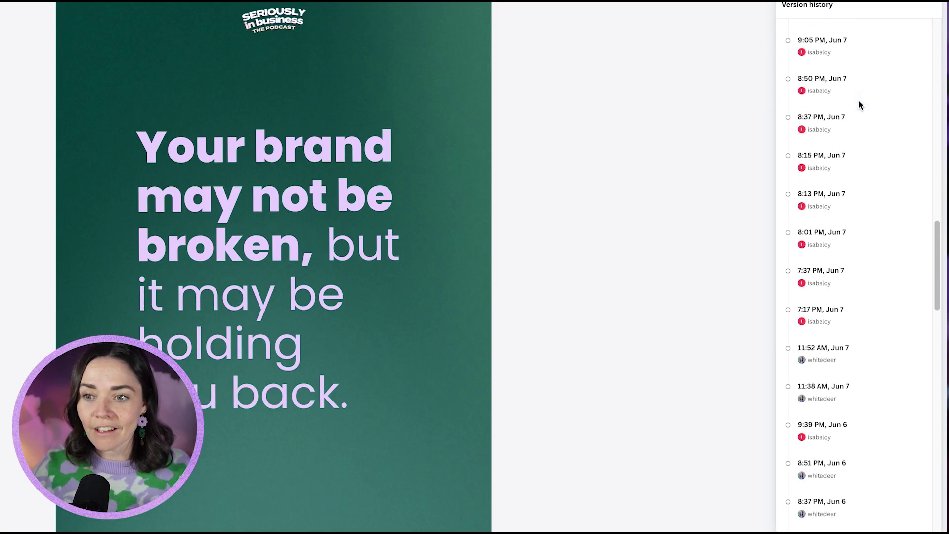
scroll(859, 105, "down", 20)
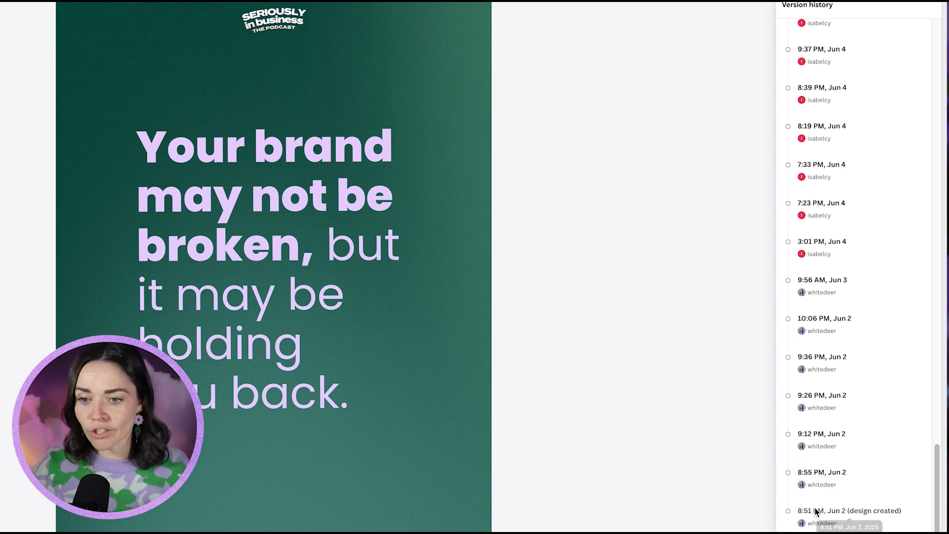
left_click(839, 477)
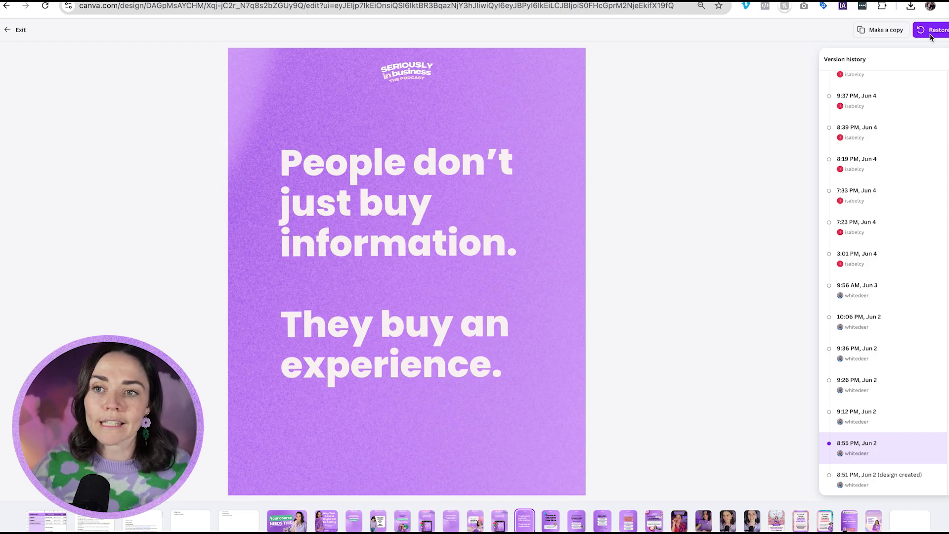
- Preview the 2:30 PM, Jun 6 version, then the 6:05 PM, Jun 20 version
scroll(893, 289, "up", 4)
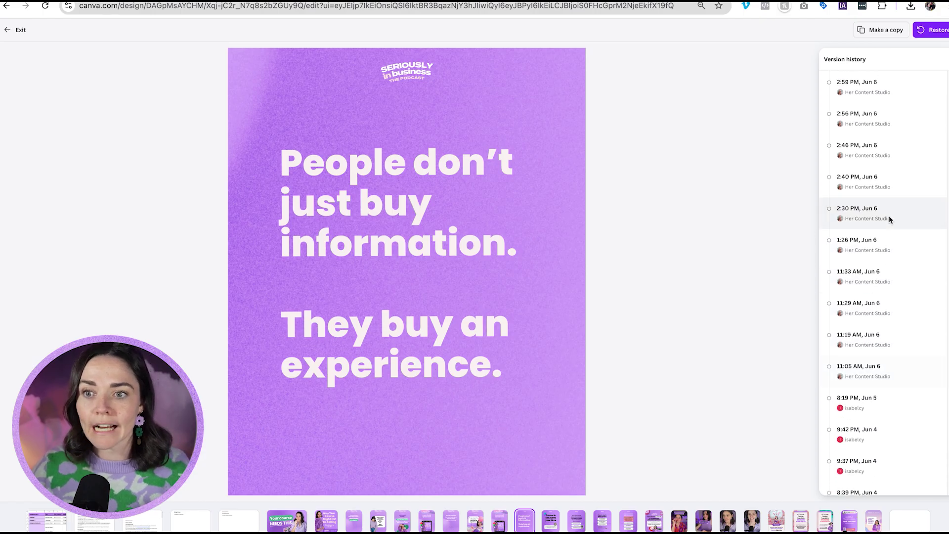
left_click(896, 218)
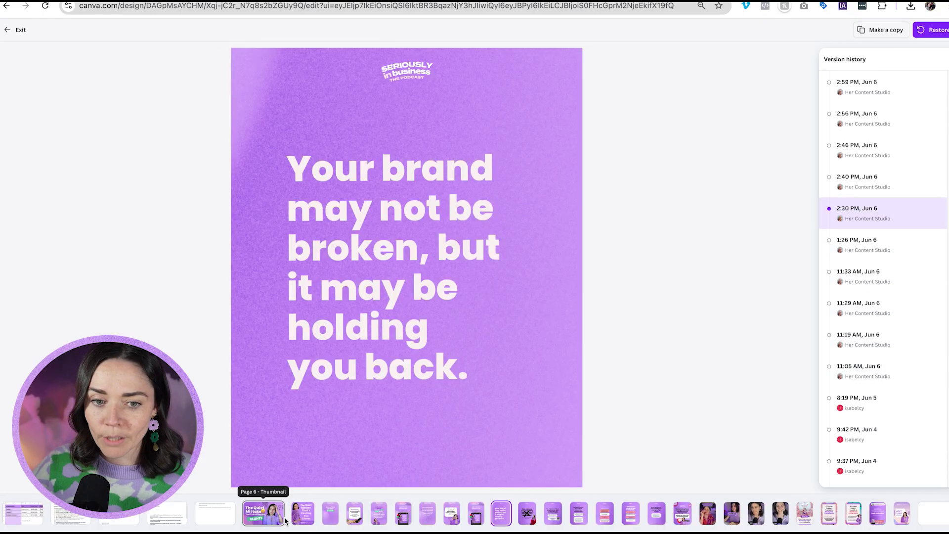
scroll(884, 245, "up", 8)
scroll(884, 245, "up", 10)
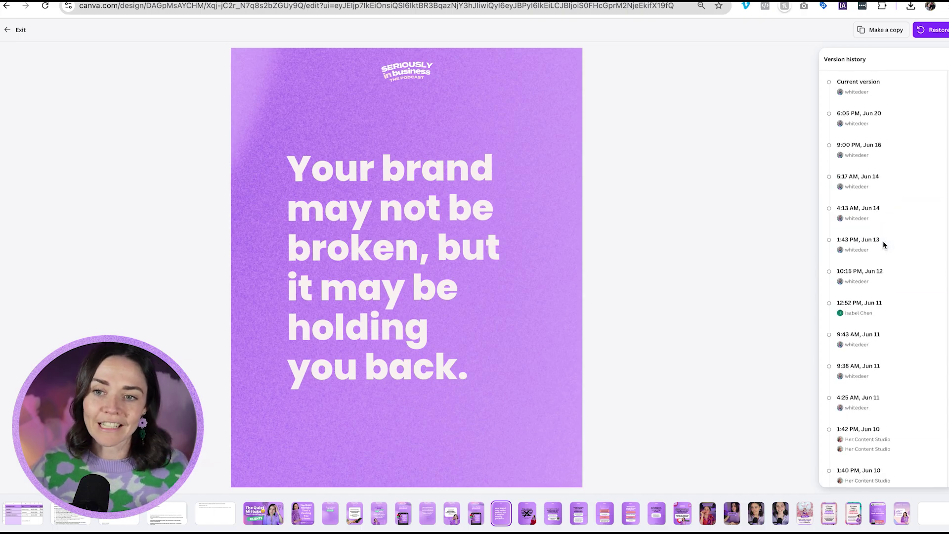
left_click(871, 117)
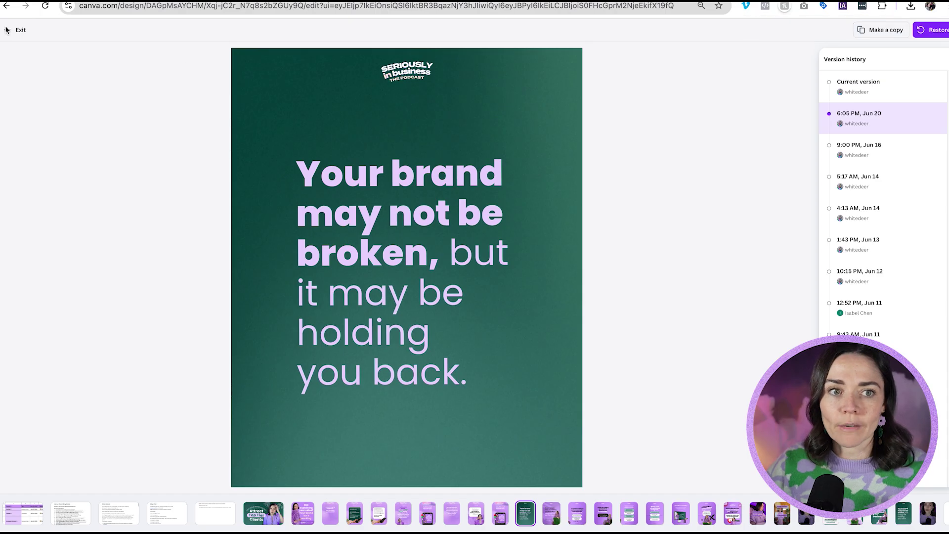
- Exit version history, replace the page 16 quote with 'something new', and move to page 17
left_click(7, 31)
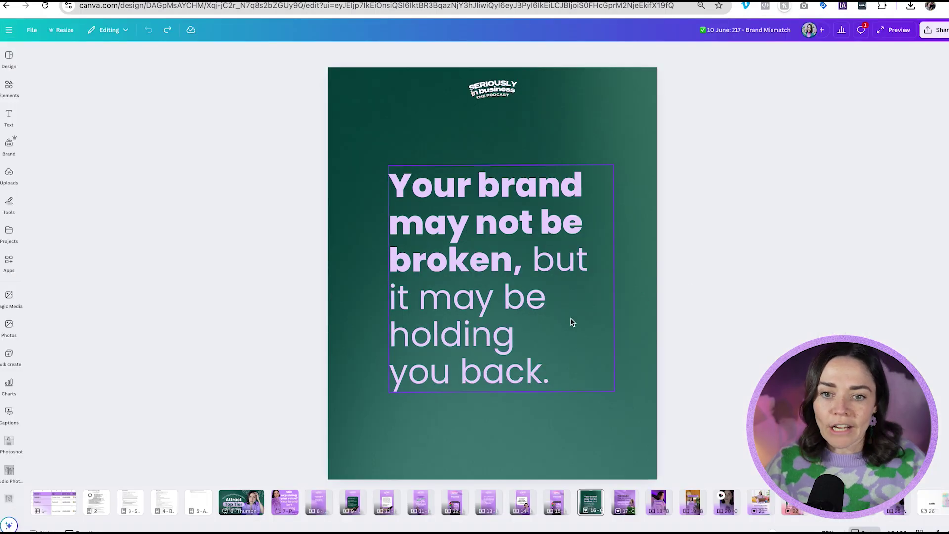
left_click(555, 345)
left_click(562, 379)
key("ctrl+a")
type("something new")
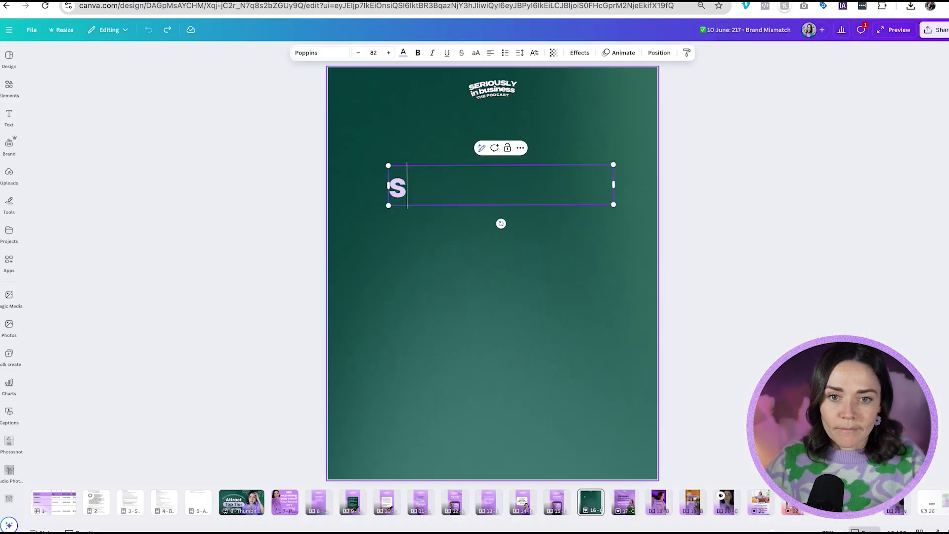
left_click(595, 443)
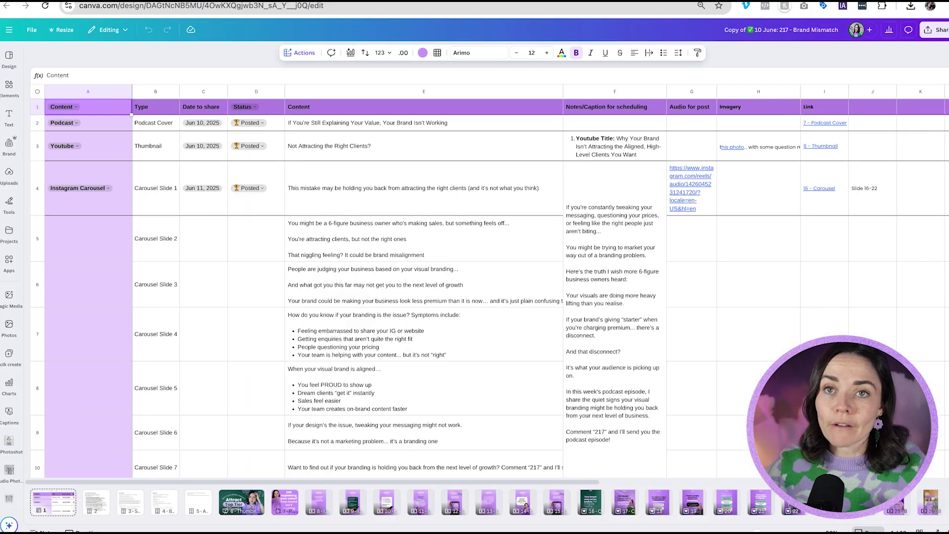
scroll(655, 512, "right", 3)
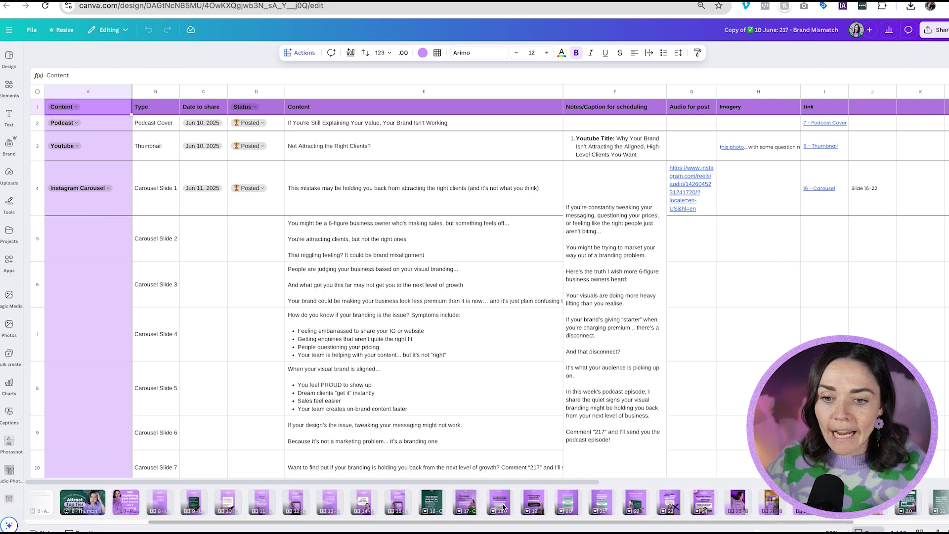
left_click(463, 503)
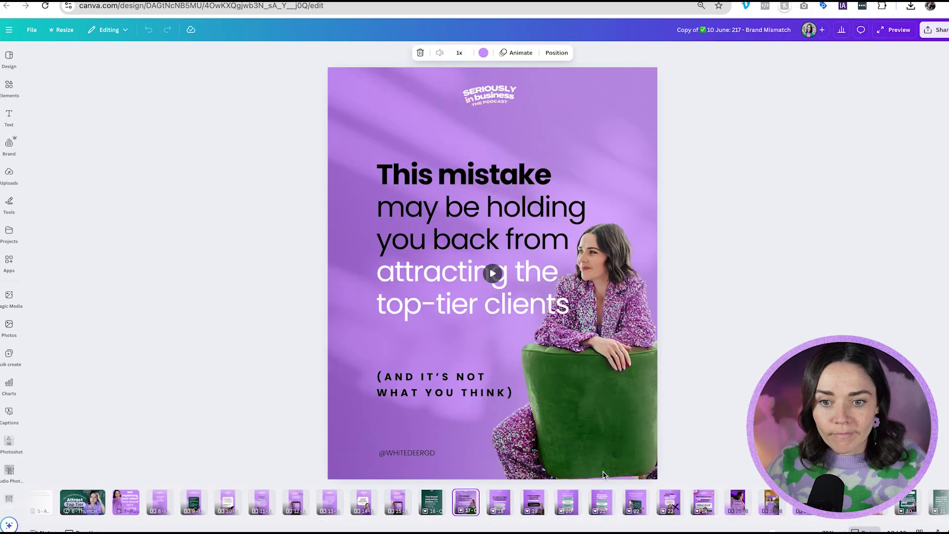
- Select carousel pages 18 through 24 in the copied design and copy them
left_click(500, 503)
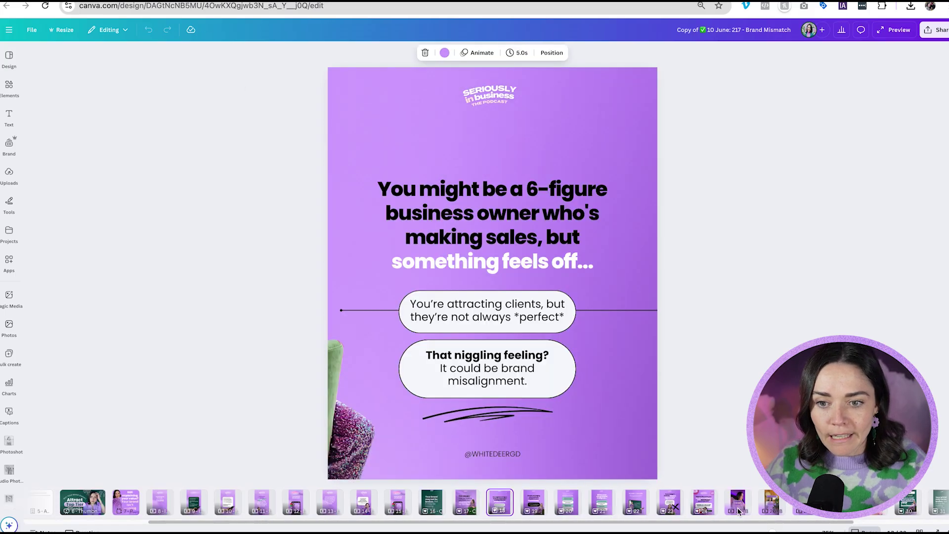
left_click(704, 509, "shift")
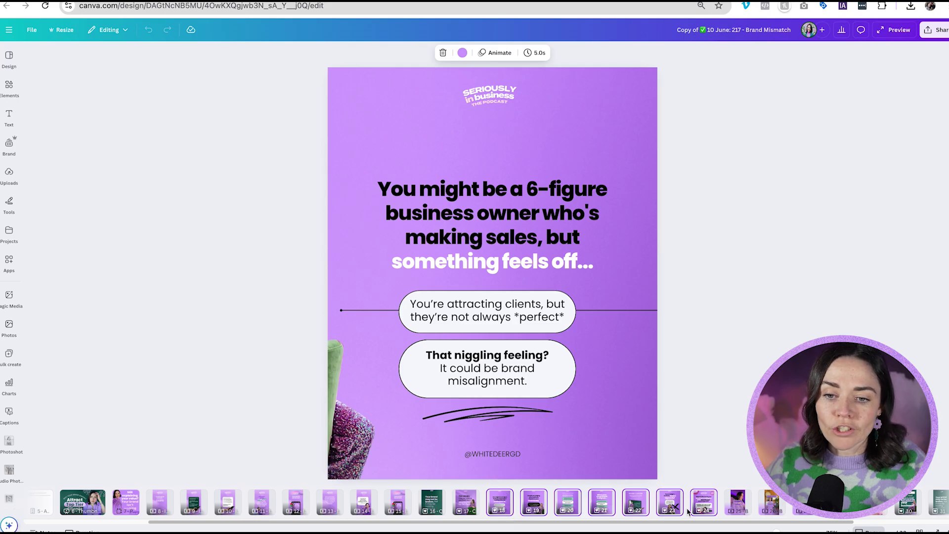
mouse_move(690, 511)
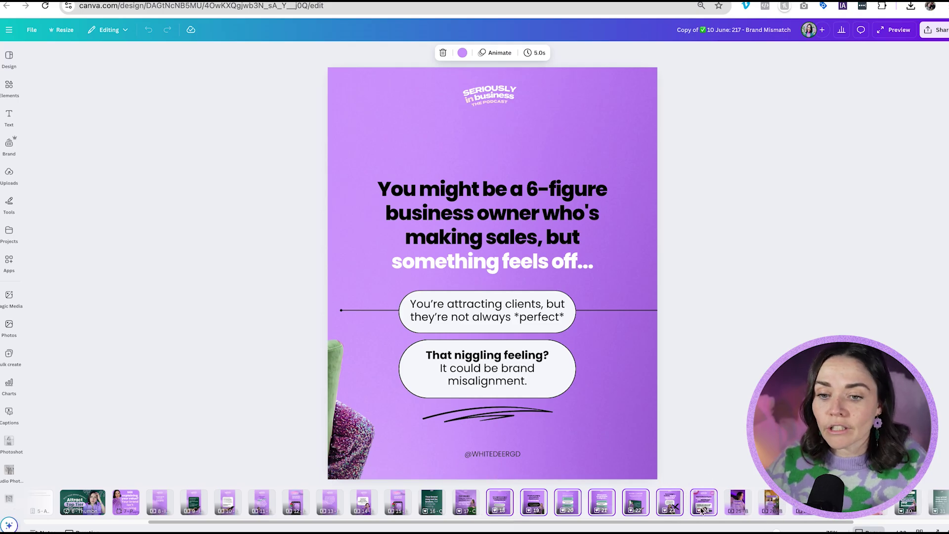
right_click(703, 510)
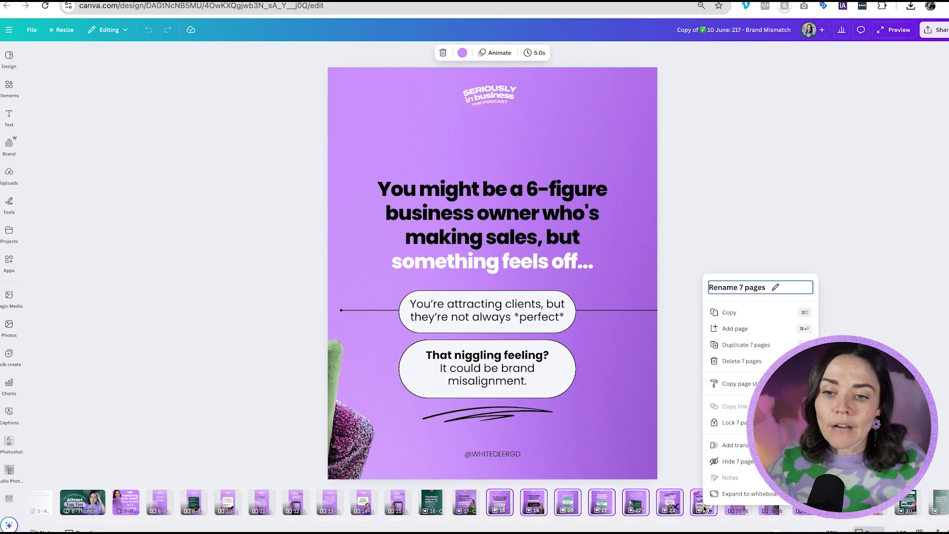
left_click(728, 312)
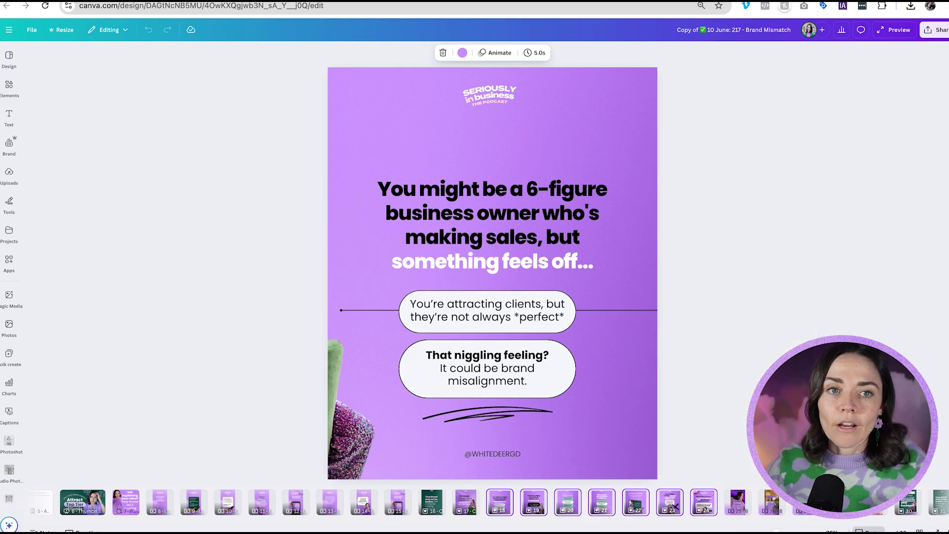
- Switch to the original Brand Mismatch design and view its pages 17 and 18
key("ctrl+Tab")
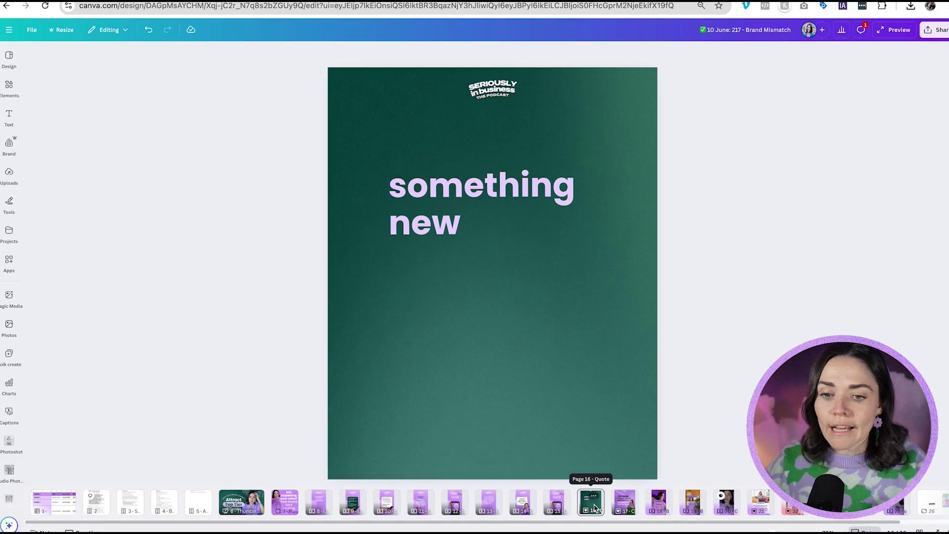
left_click(627, 508)
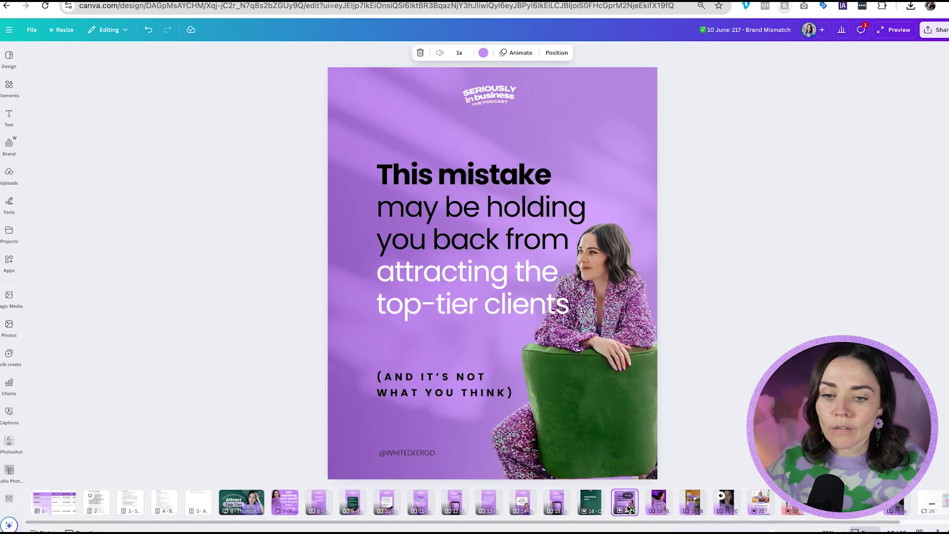
left_click(660, 504)
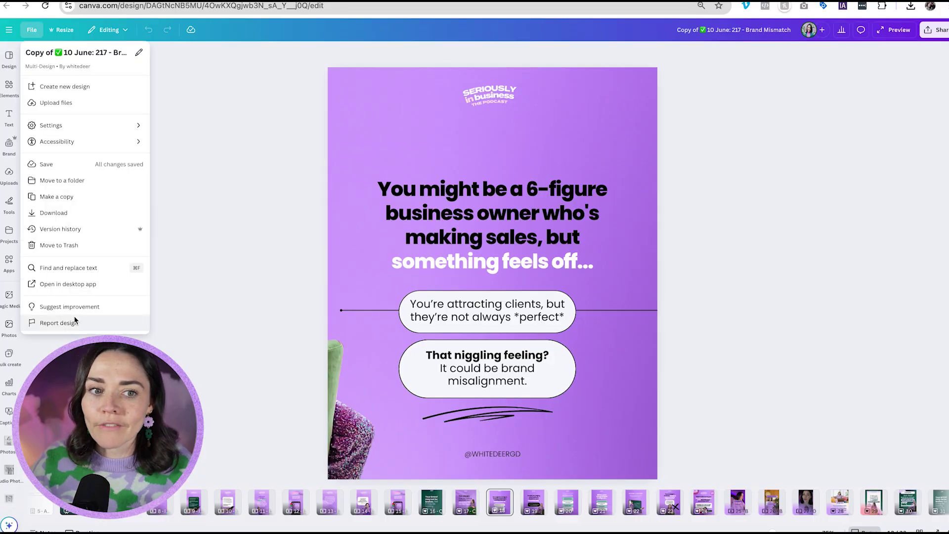
- Open Version history for the original Brand Mismatch design
left_click(79, 228)
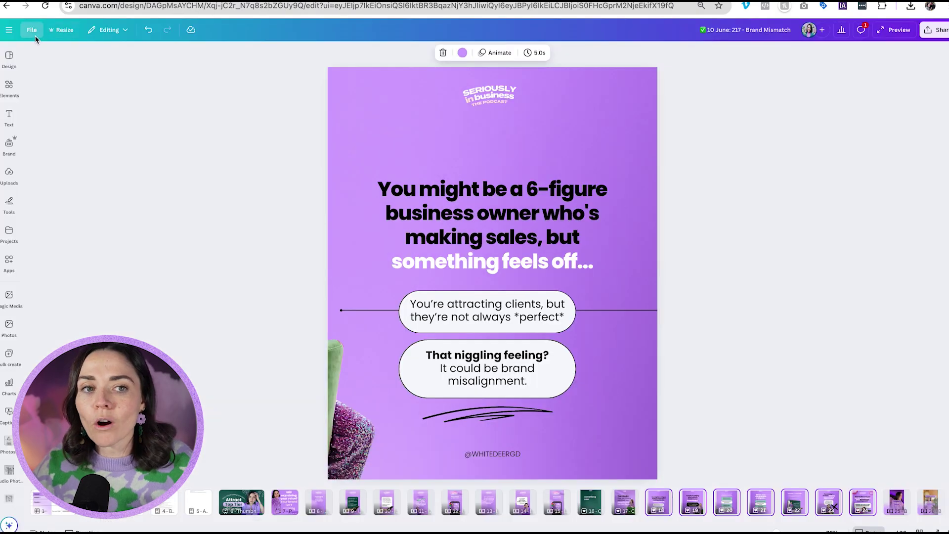
left_click(32, 31)
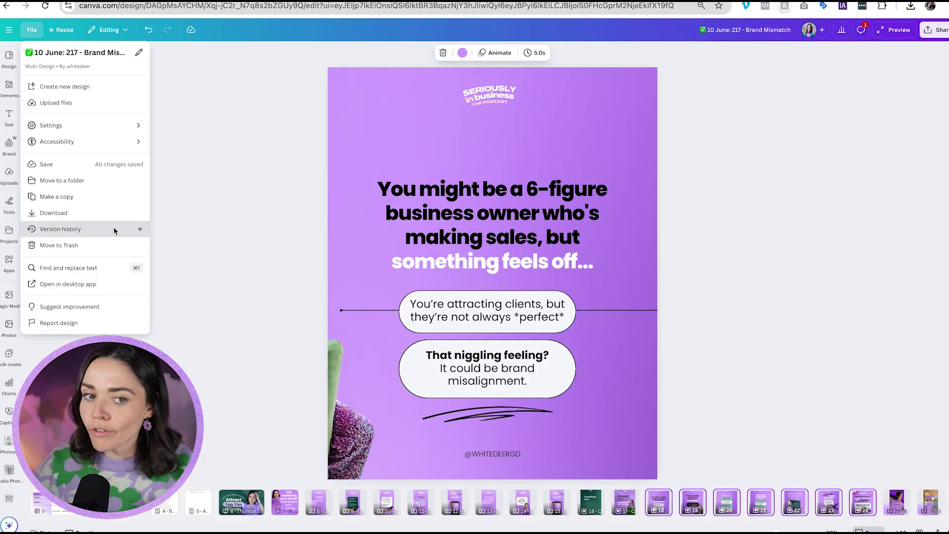
left_click(114, 229)
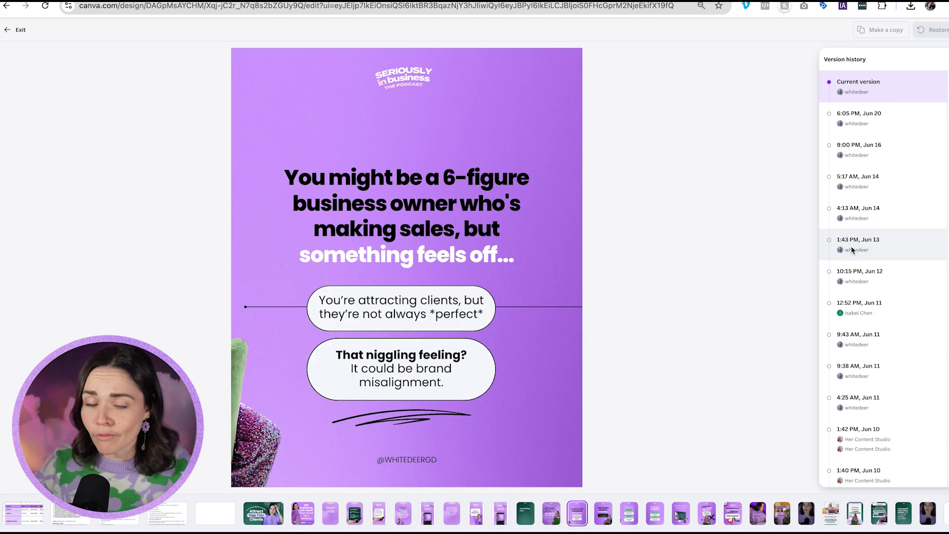
- Scroll the version list and preview the 5:17 AM, Jun 14 version
scroll(877, 218, "down", 1)
scroll(878, 261, "down", 3)
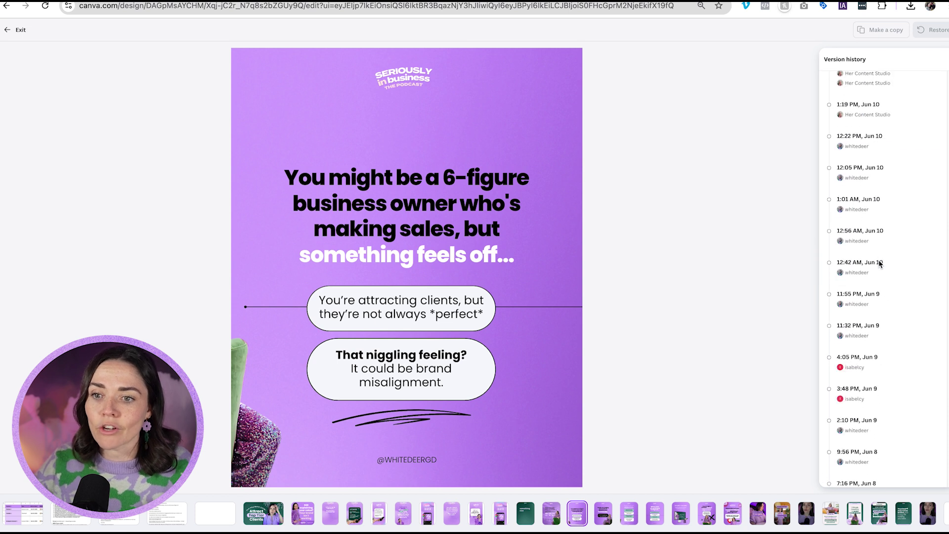
scroll(878, 198, "up", 4)
left_click(877, 181)
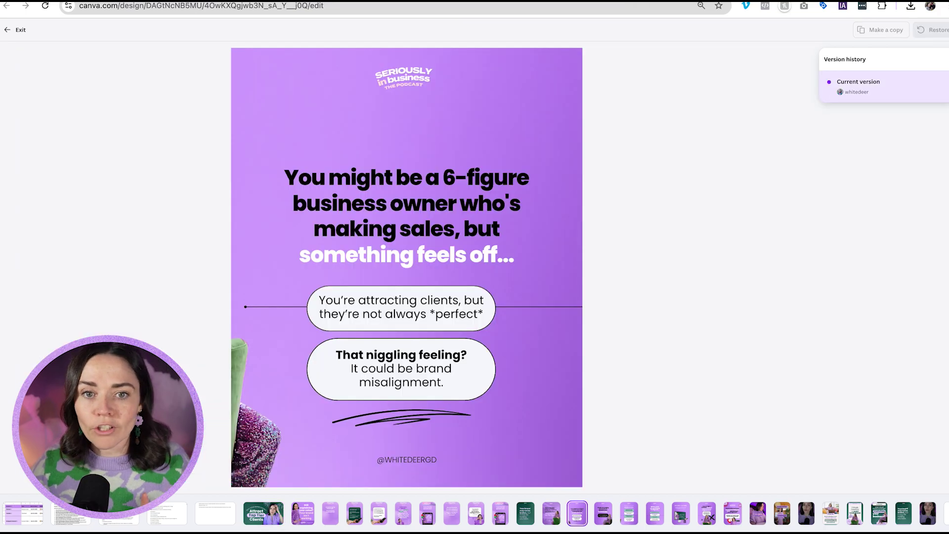
left_click(18, 29)
left_click(454, 195)
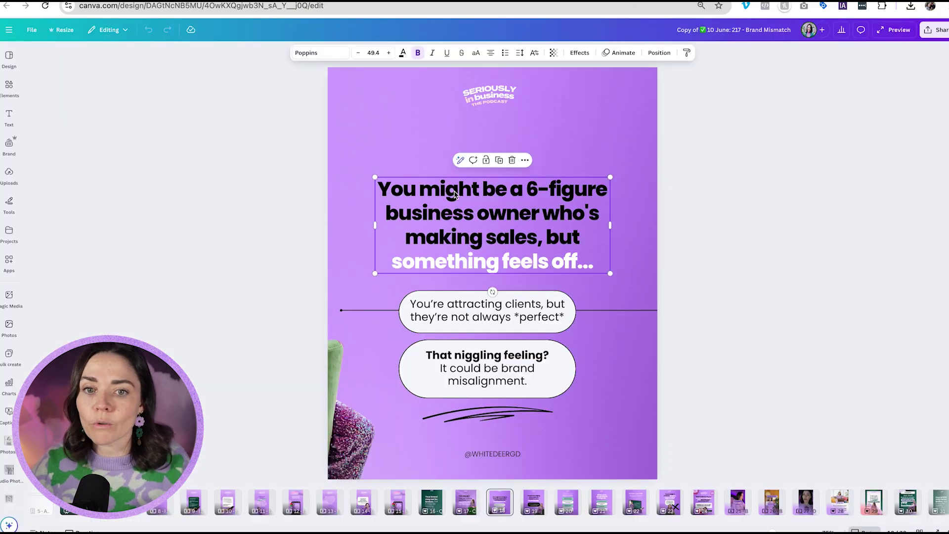
key("Delete")
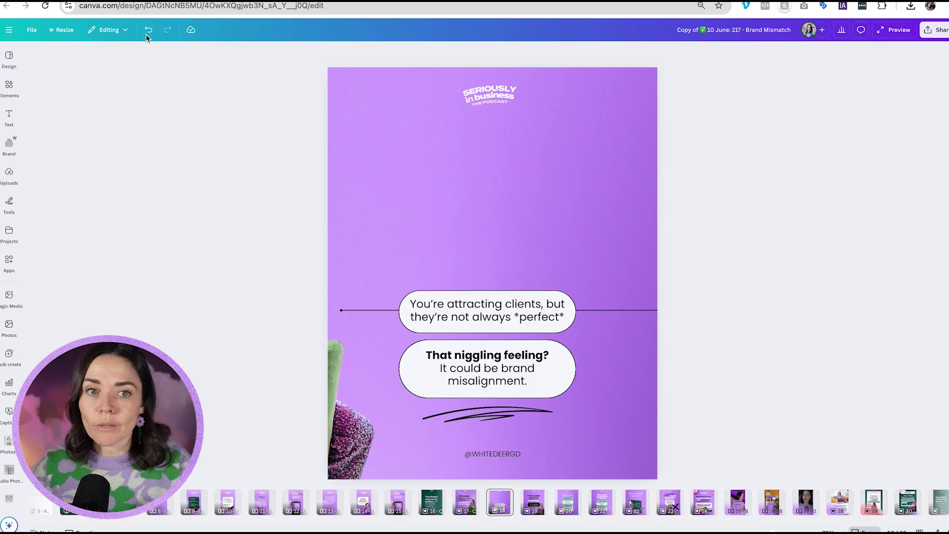
left_click(148, 30)
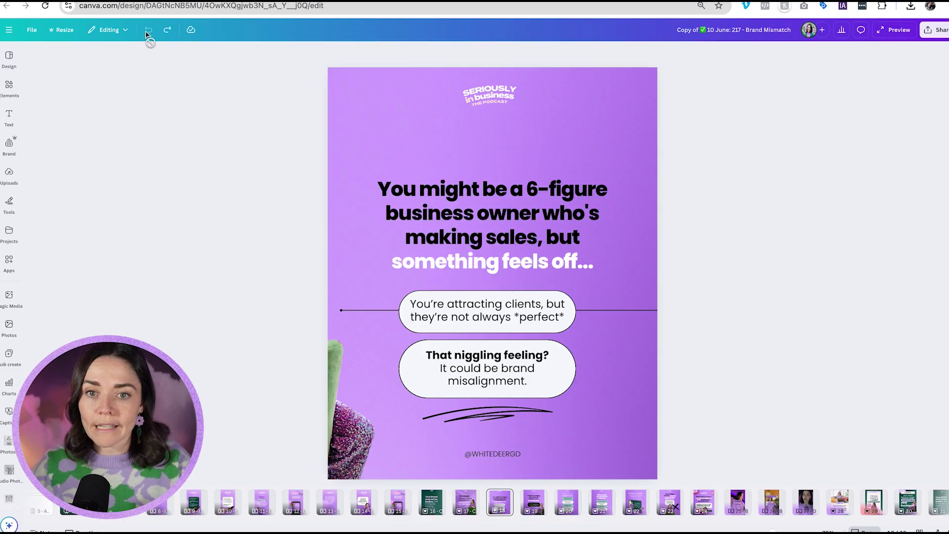
left_click(489, 188)
left_click(470, 190)
key("BackSpace")
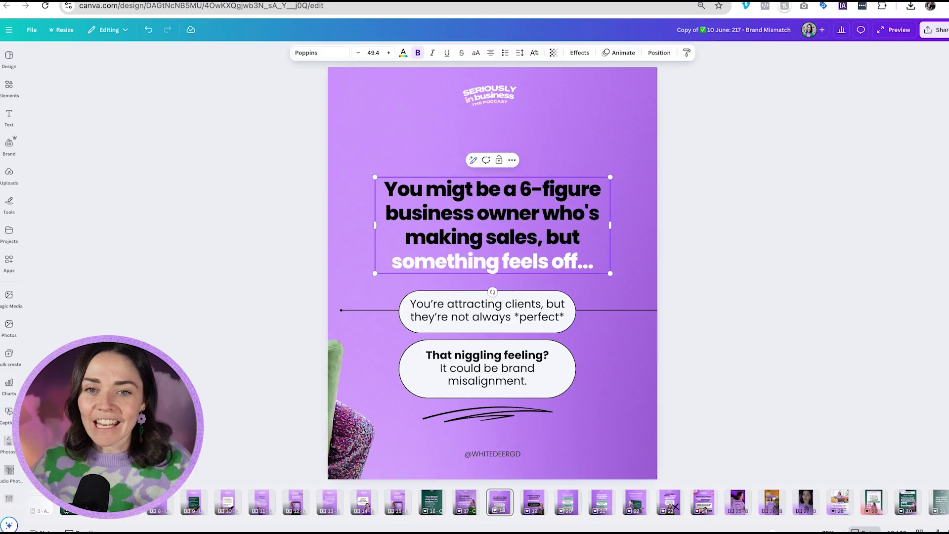
key("Escape")
key("Escape")
left_click(457, 216)
key("ctrl+z")
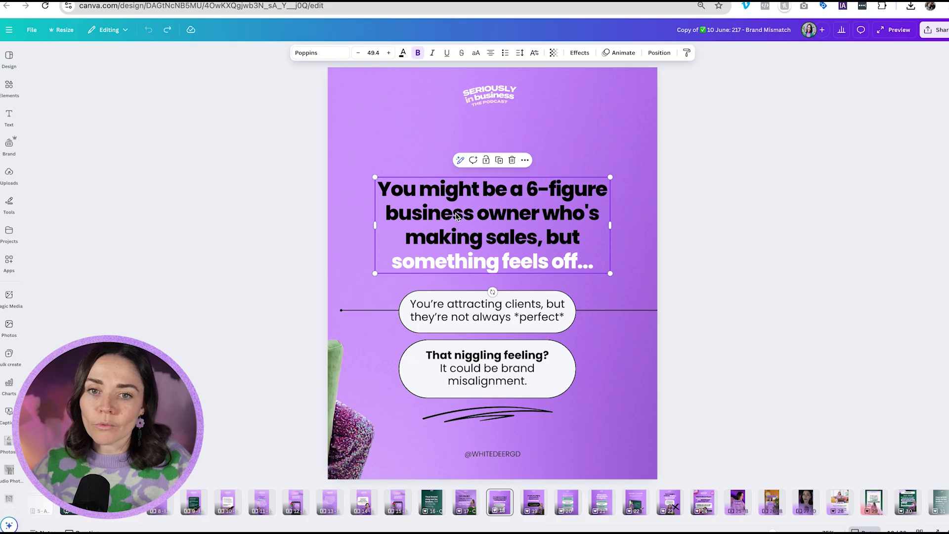